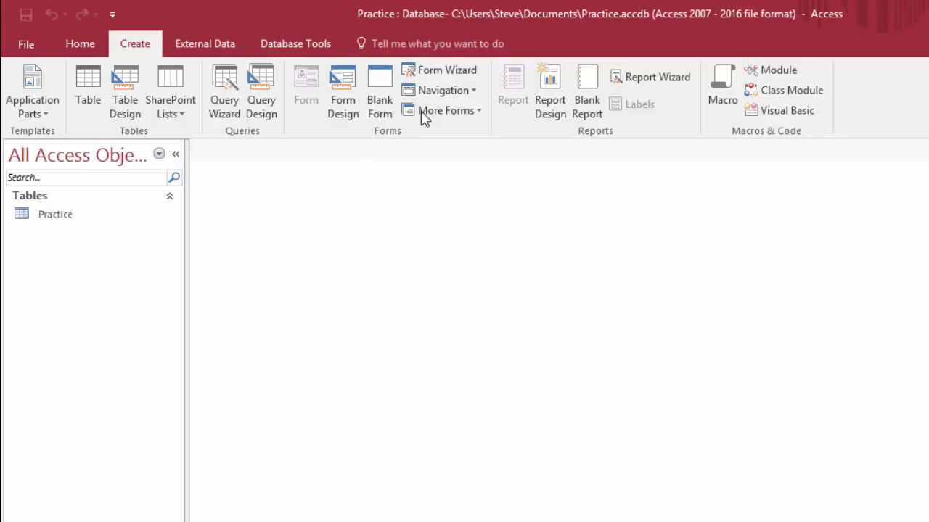
click(343, 85)
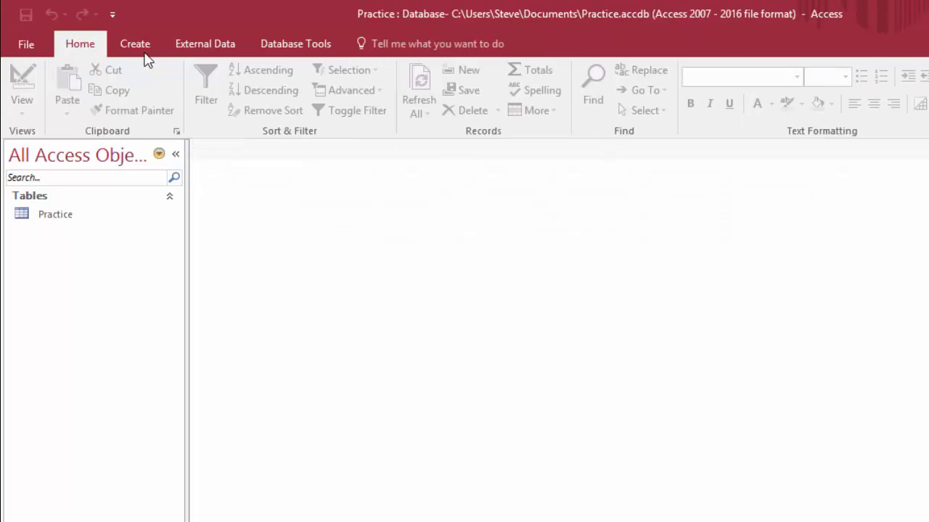
click(137, 45)
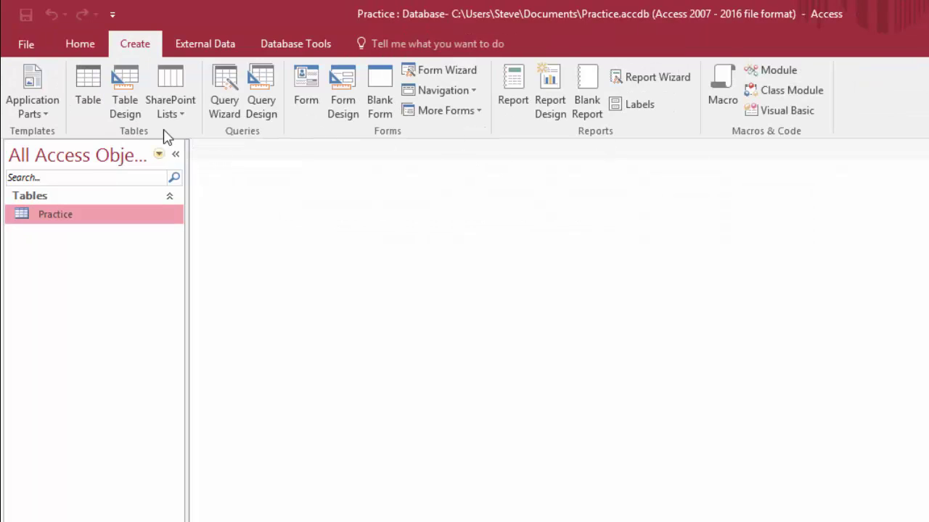
click(80, 42)
key(Up)
click(135, 47)
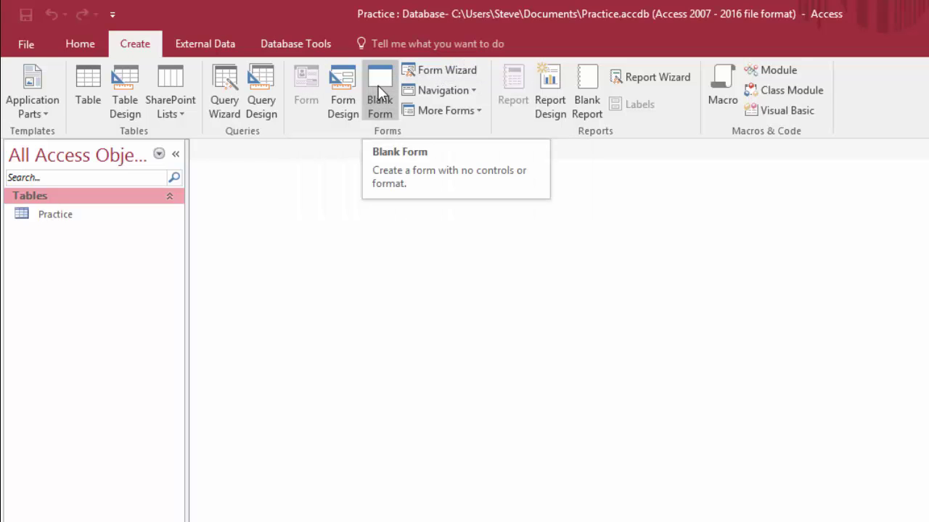
- Create a form from the Practice table and show it in Form View
click(64, 220)
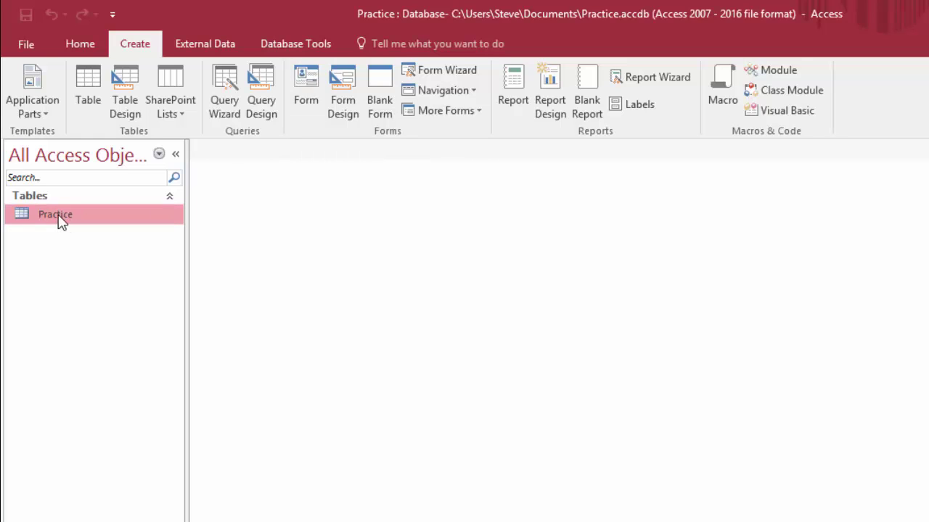
click(306, 82)
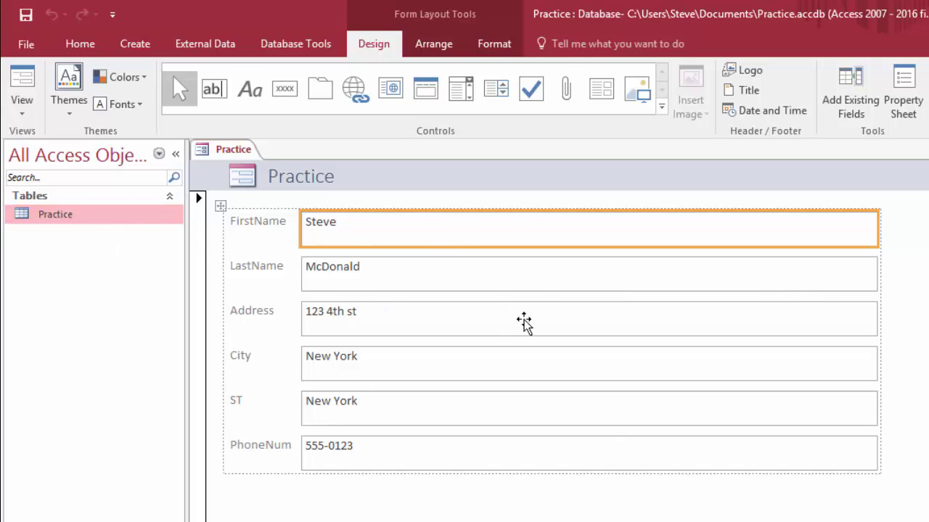
click(24, 115)
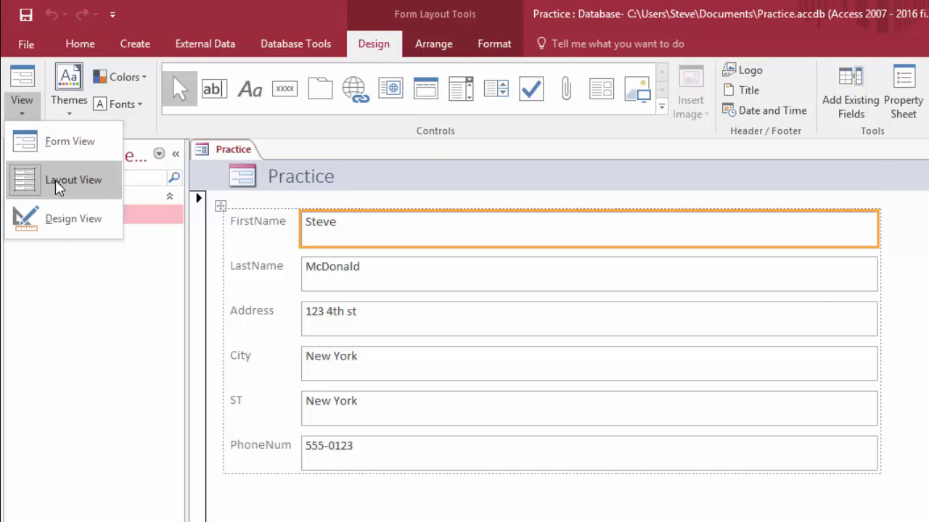
click(64, 143)
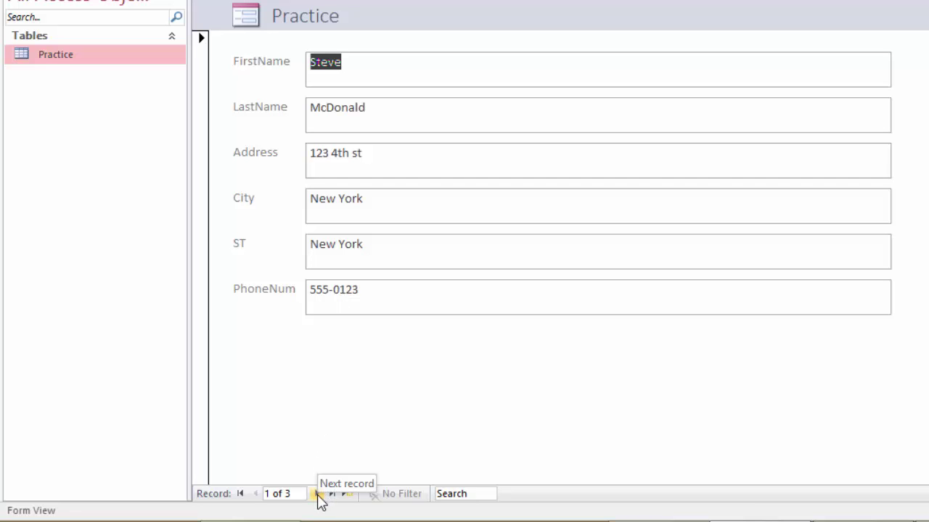
- Page through the existing records to a new blank record and enter the contact's first name, last name and street address
click(319, 494)
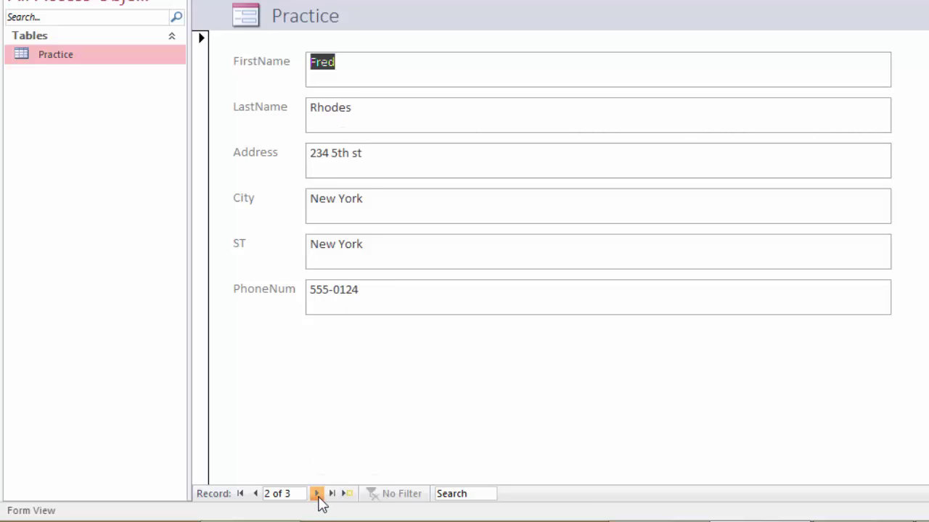
click(317, 494)
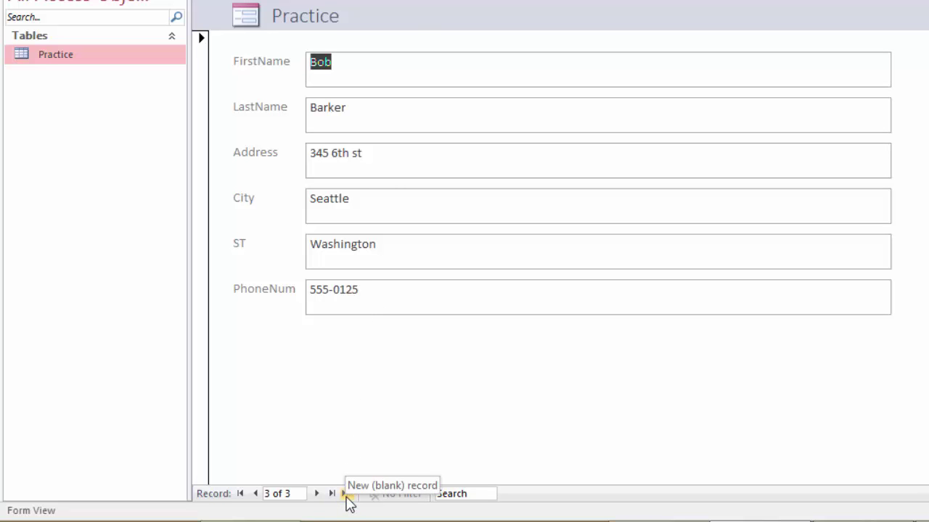
click(346, 495)
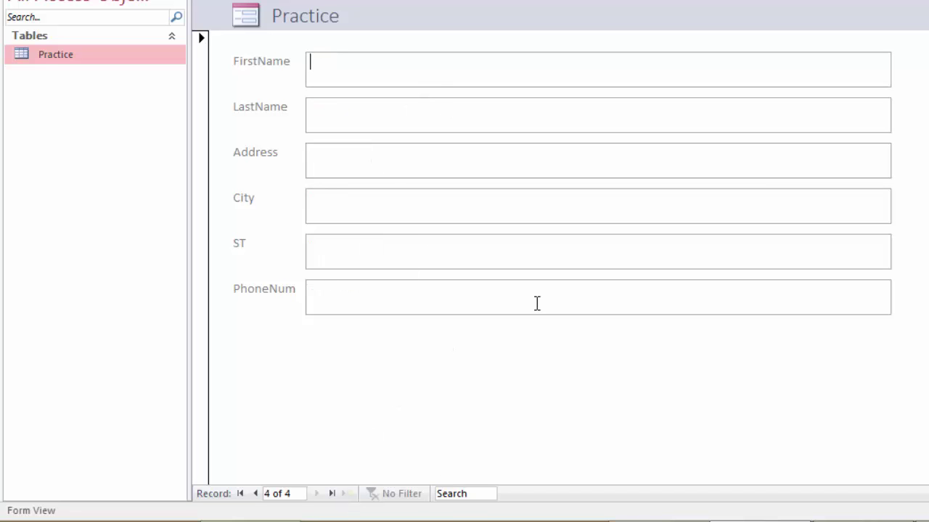
text(Elizabeth)
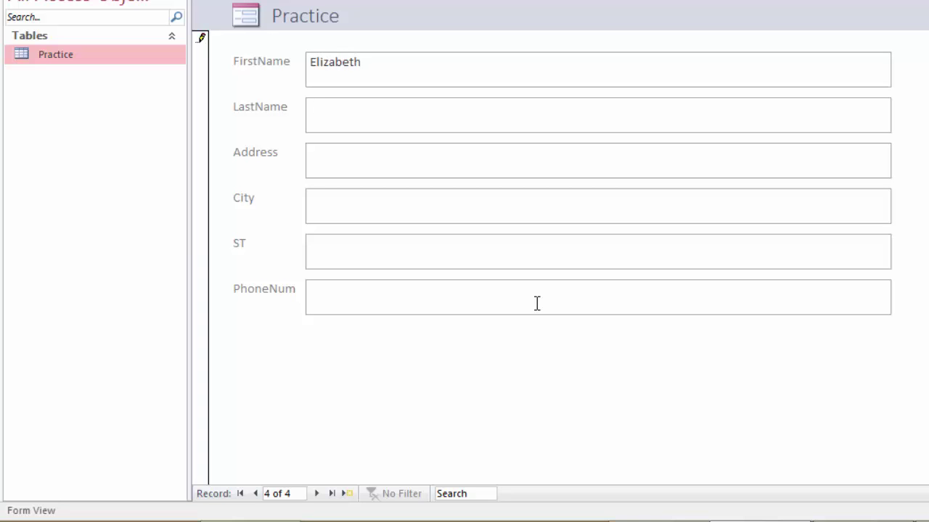
key(Tab)
text(Sho)
text(e)
text(456 7th)
text( Road)
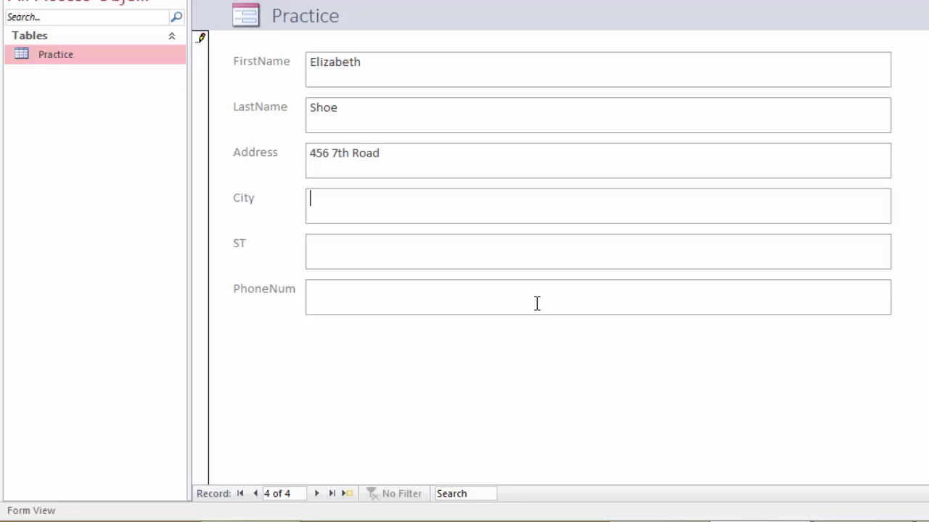
- Fill in the contact's city, state and phone number, and store the record by moving on to another blank one
text(PorOregan)
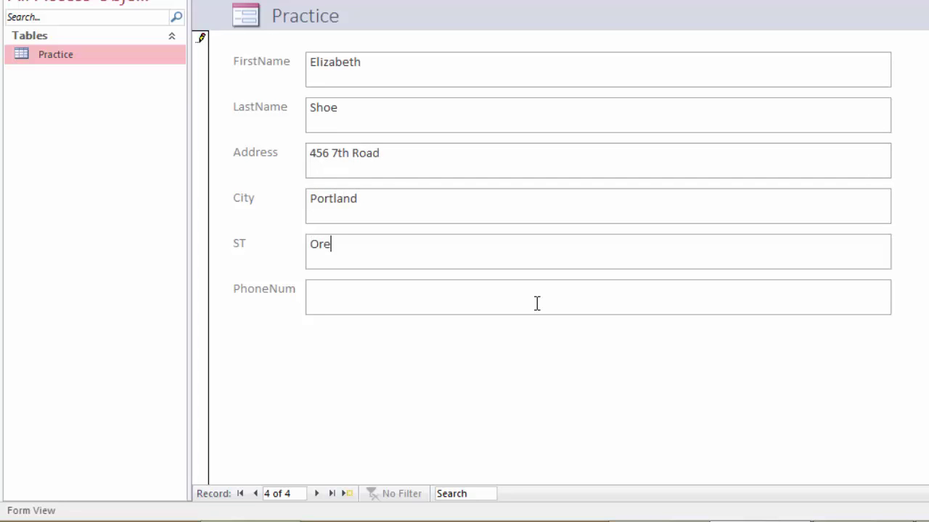
key(BackSpace)
text(on)
text(555)
text(-0145)
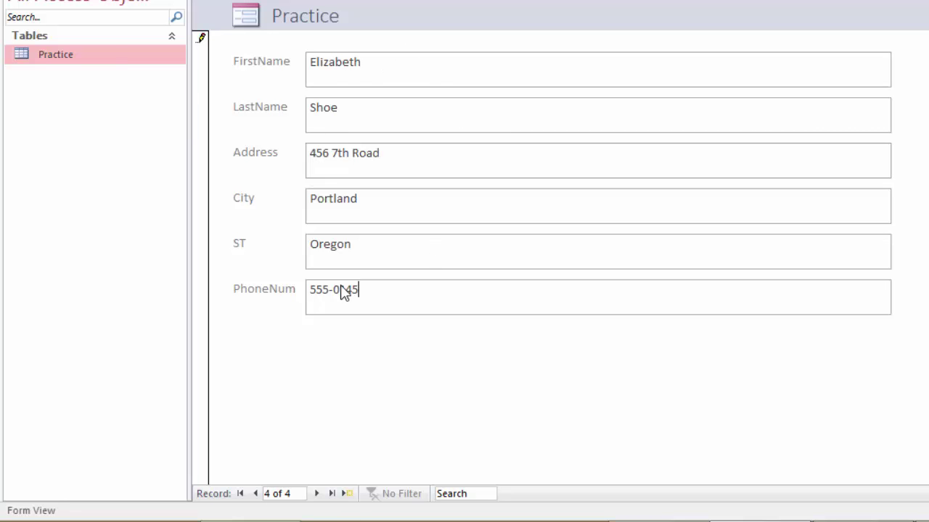
click(349, 496)
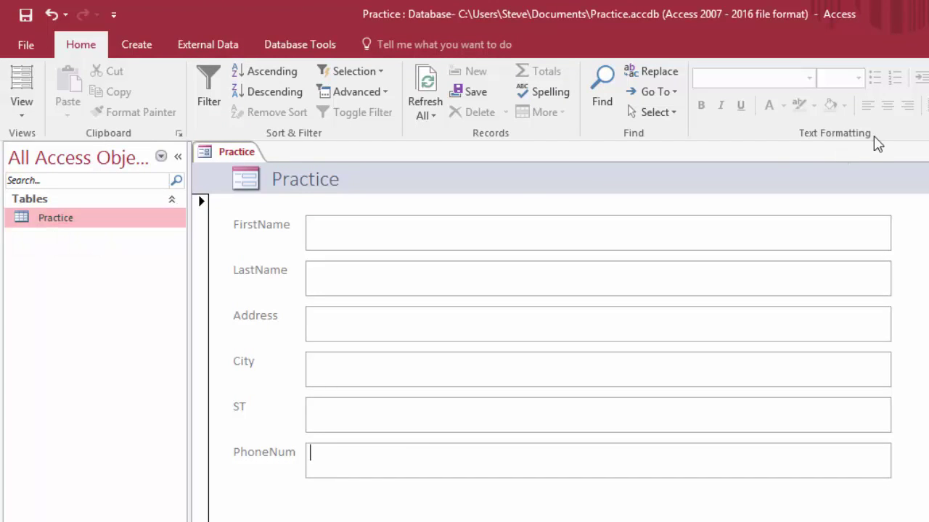
- Save the form under the name PracticeForm
right_click(240, 156)
click(274, 165)
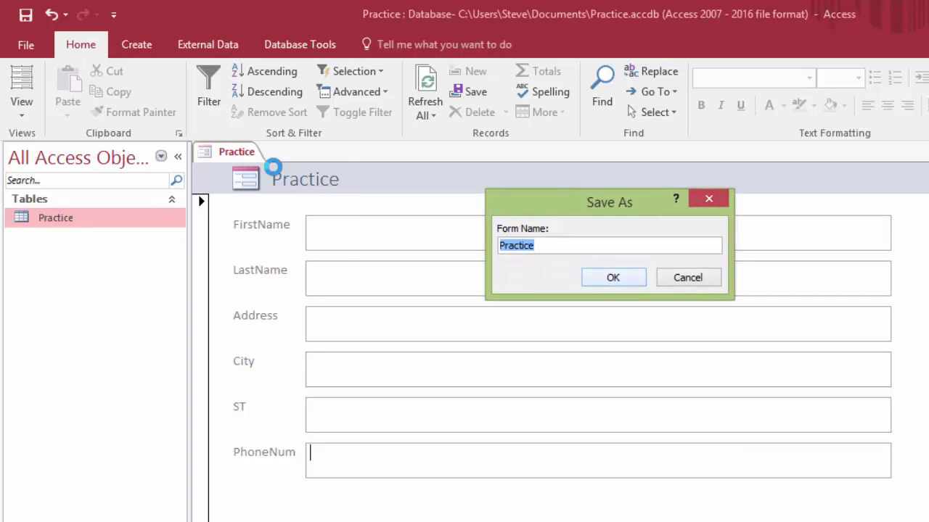
key(End)
text(Form)
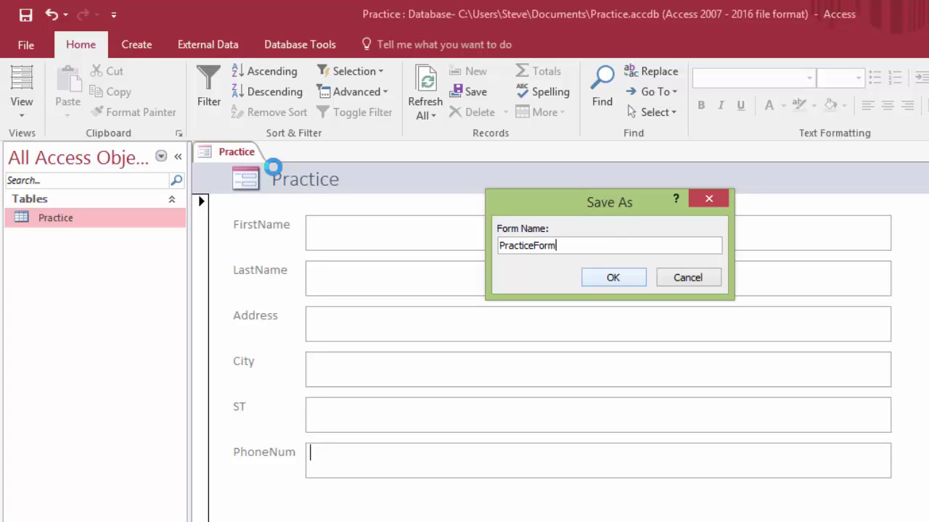
click(620, 280)
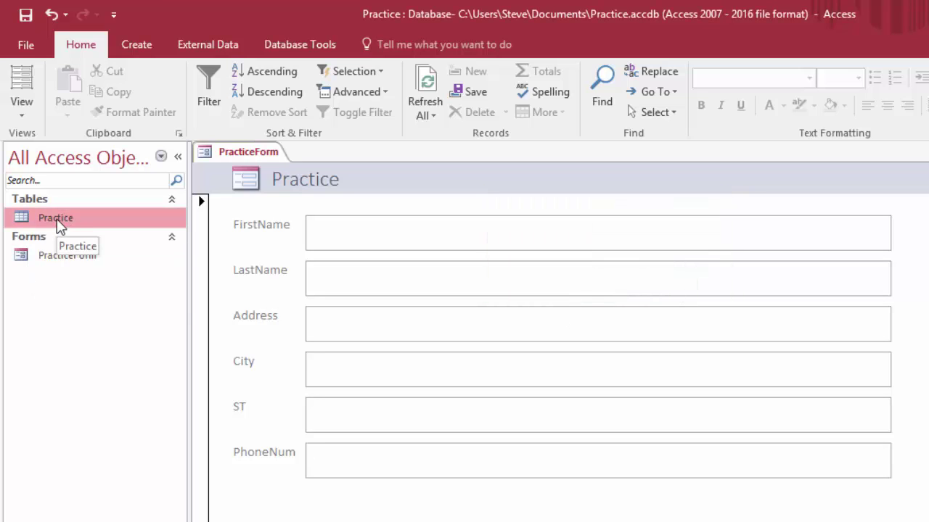
- Close the form and open the Practice table to check the newly added record, then close the table
click(312, 457)
key(ctrl+w)
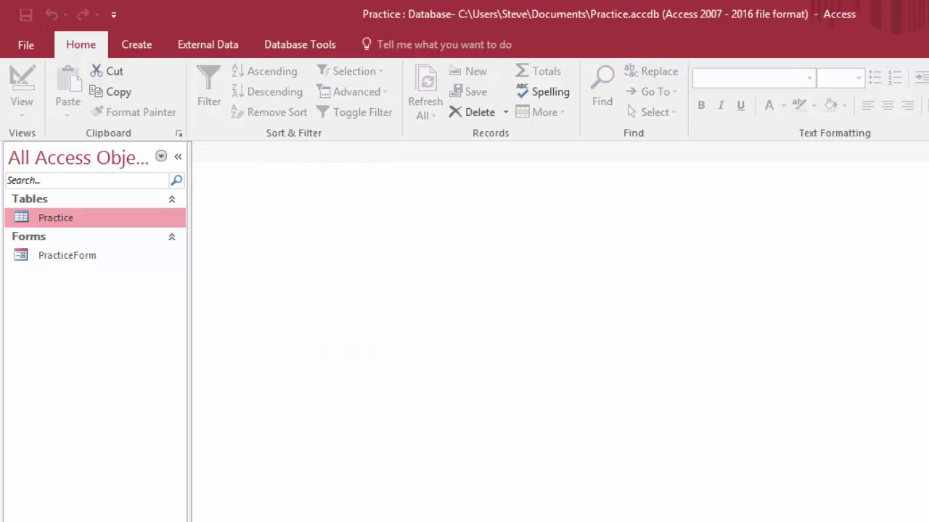
double_click(53, 222)
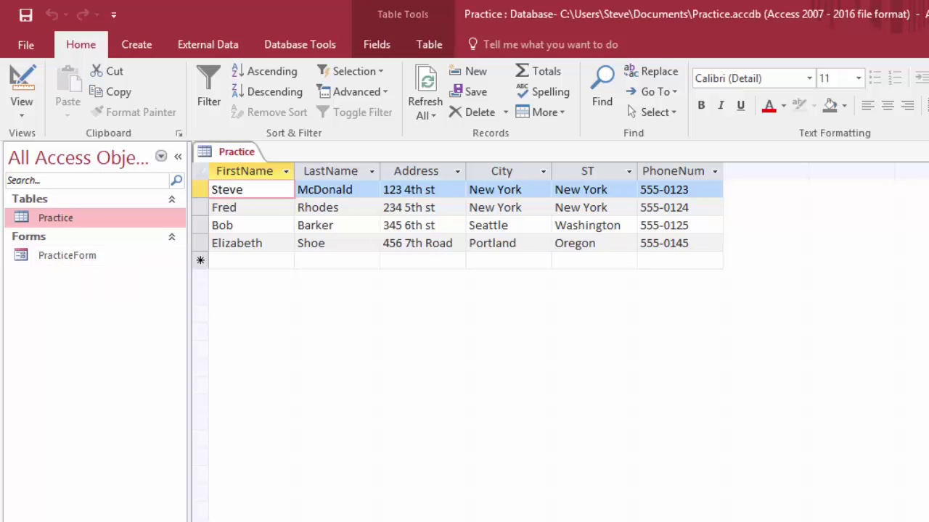
key(ctrl+w)
- In PracticeForm, abbreviate Road to Rd in the last record's address and check the change in the Practice table
double_click(75, 260)
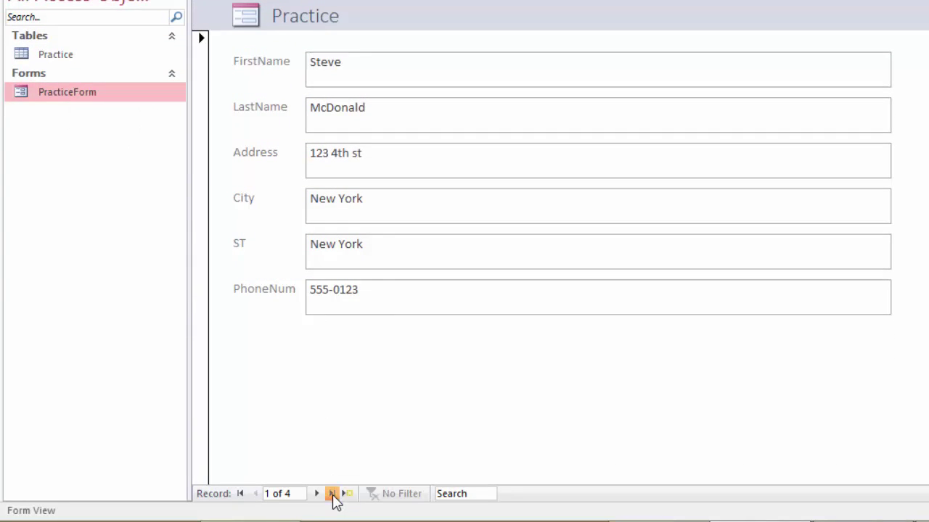
click(332, 494)
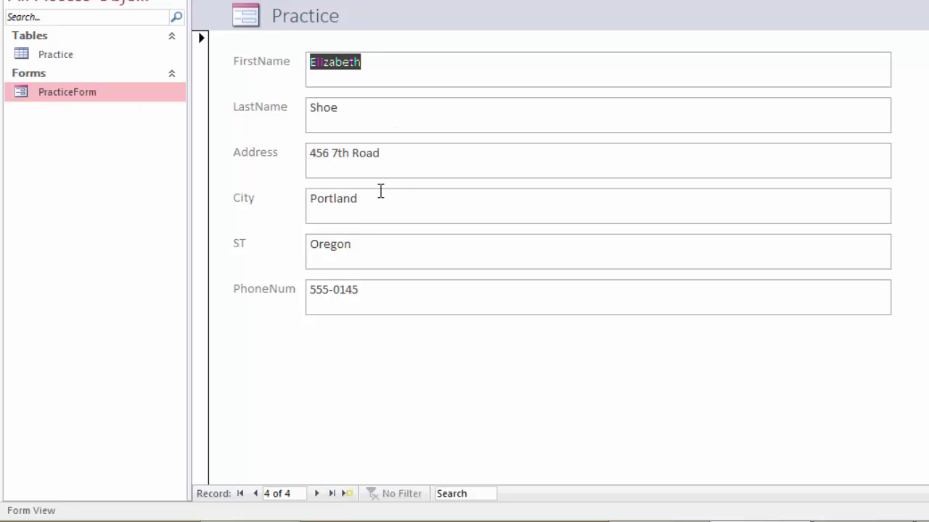
click(385, 153)
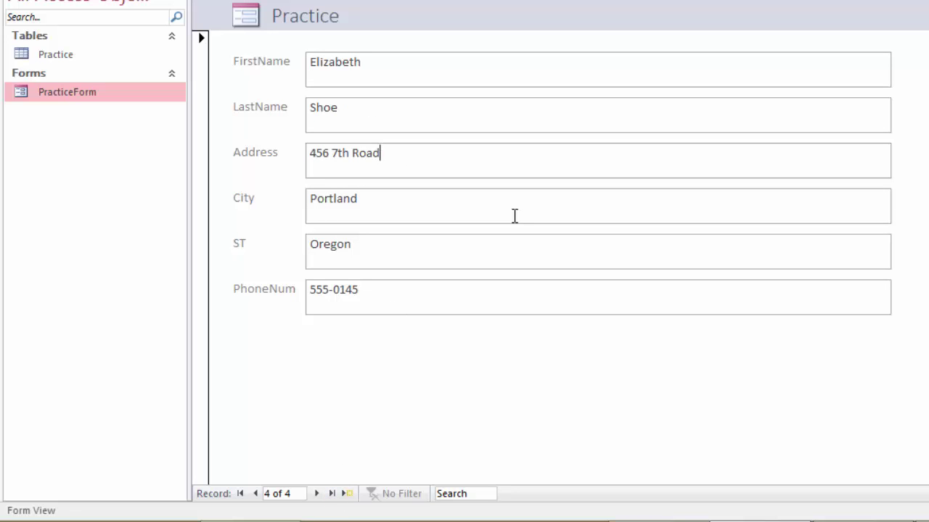
key(BackSpace)
key(BackSpace)
click(345, 495)
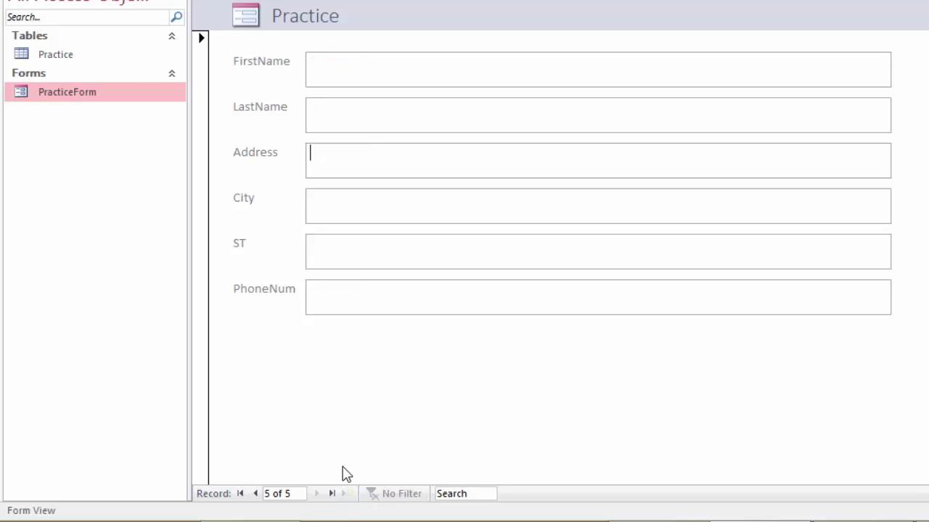
double_click(63, 60)
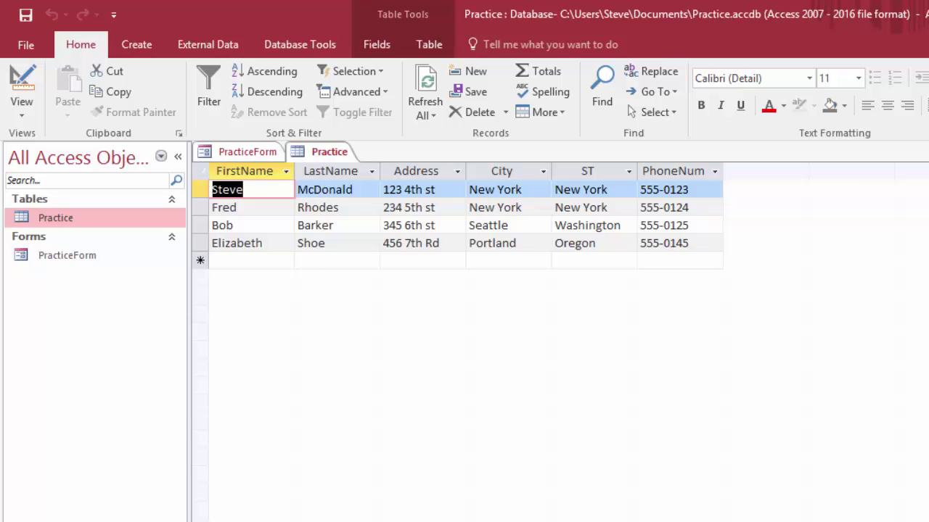
key(ctrl+w)
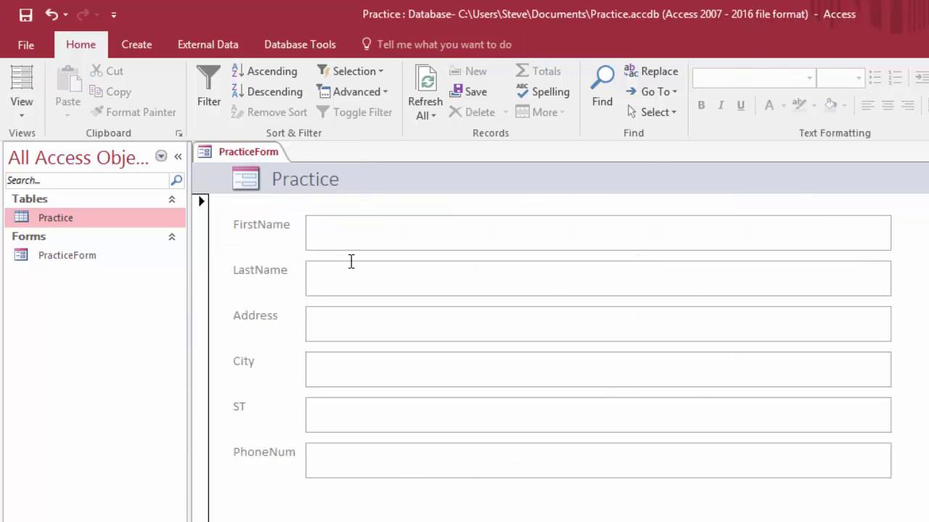
- Switch PracticeForm to Design View
click(22, 94)
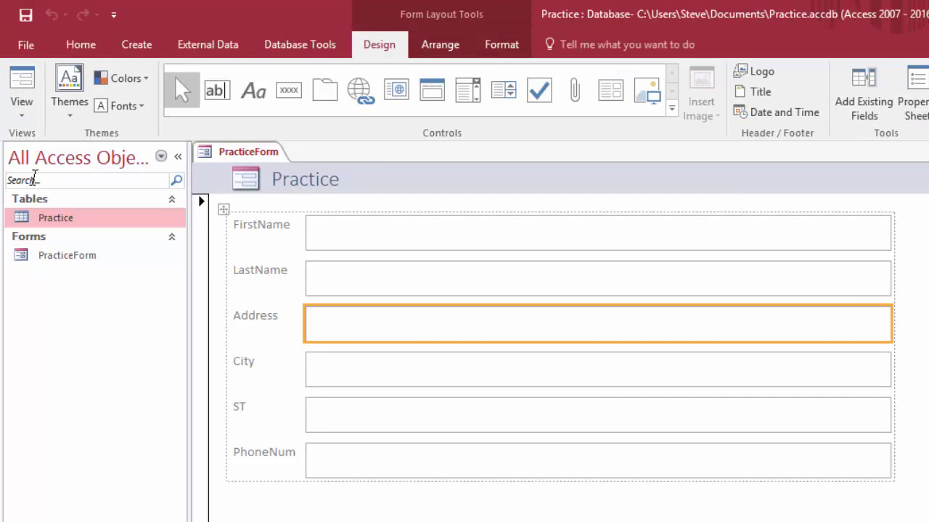
click(16, 93)
click(29, 109)
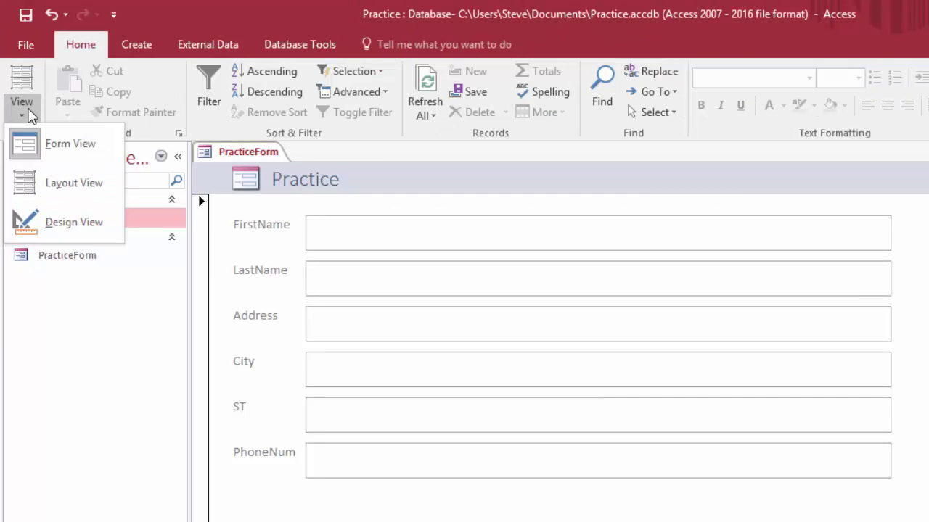
click(61, 224)
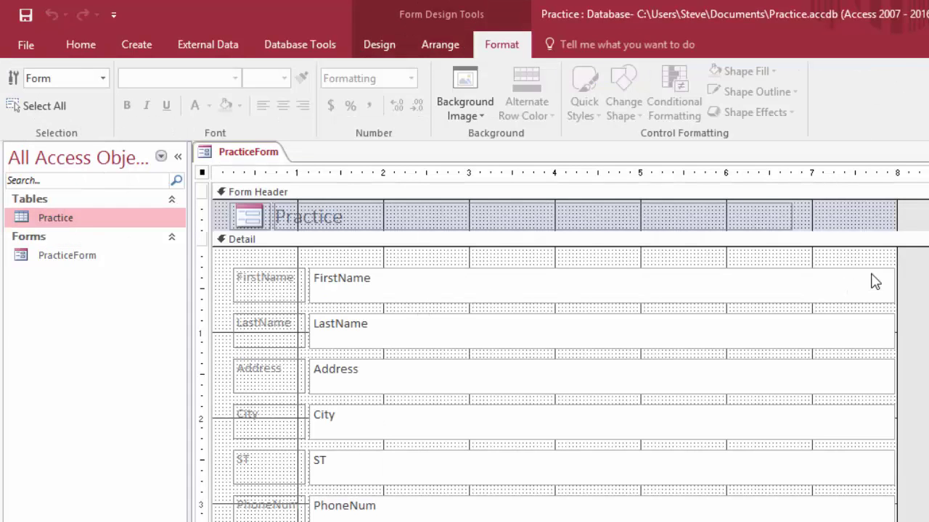
- Narrow all field text boxes to end at about 3.5 on the ruler, and reduce the form width to about 6.8
drag(853, 259, 843, 520)
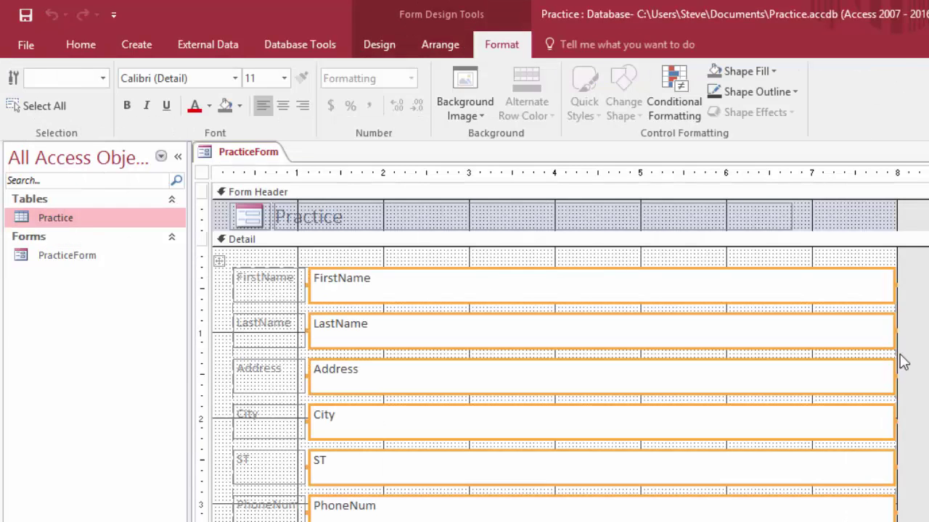
drag(895, 283, 512, 286)
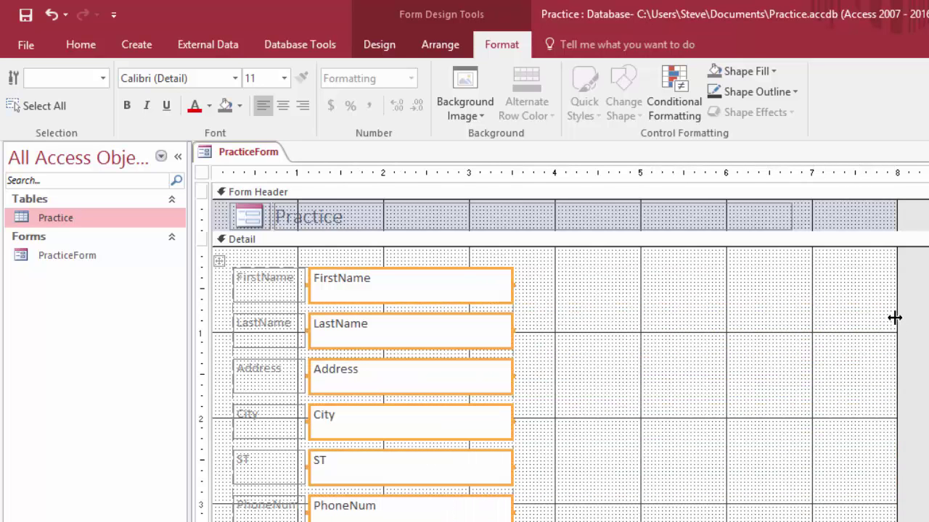
drag(897, 317, 678, 321)
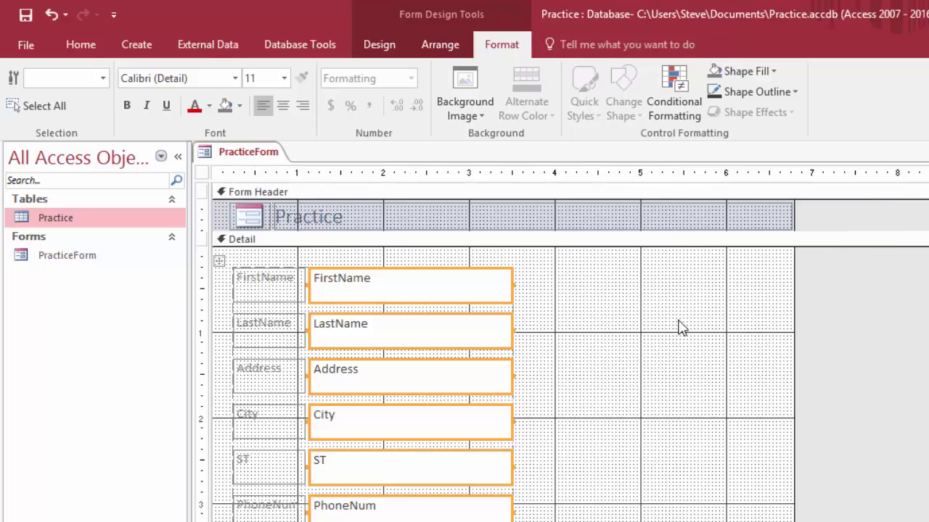
- Add a space in the first two field labels so they read First Name and Last Name
click(272, 288)
click(276, 280)
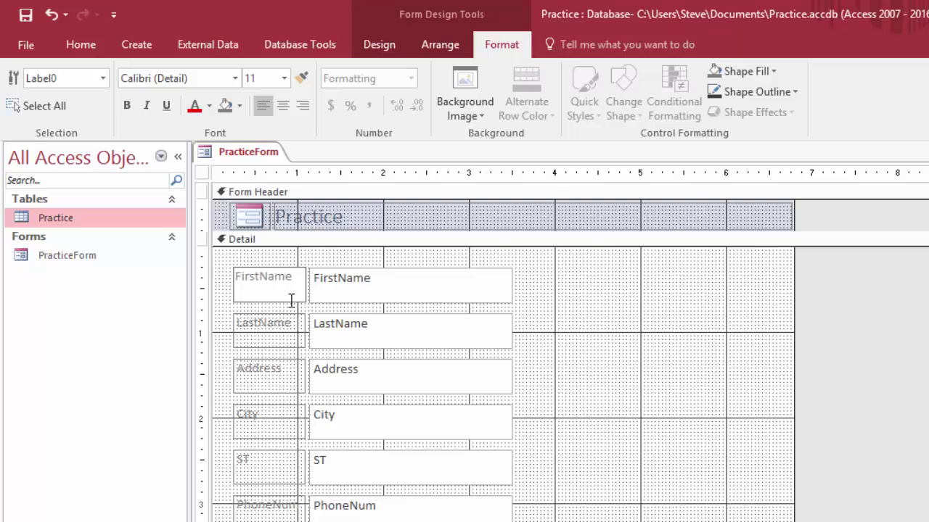
click(254, 324)
click(256, 323)
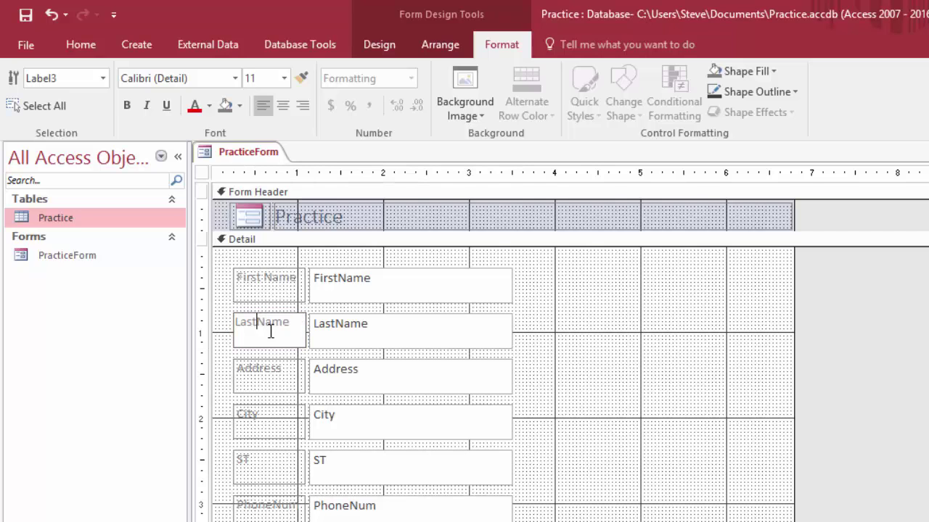
- Replace the title text in the form header with Contact Details
click(351, 216)
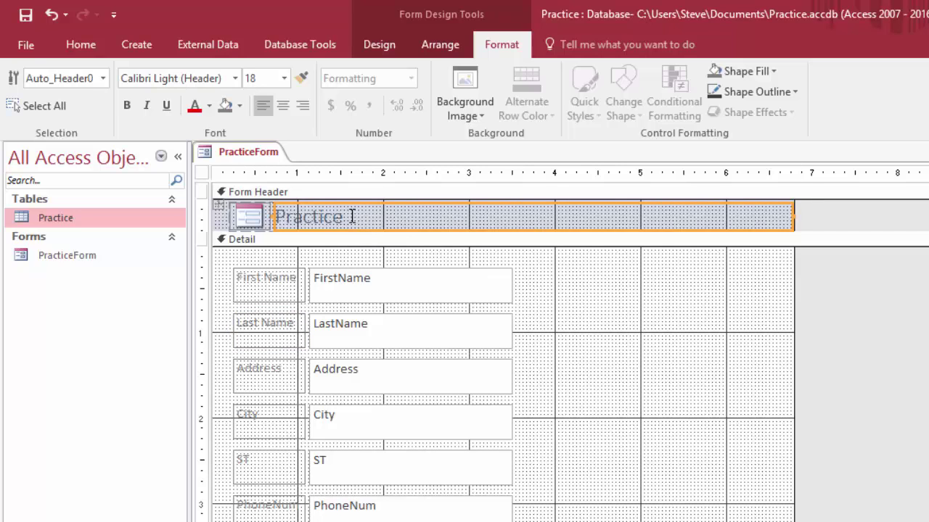
drag(351, 217, 274, 219)
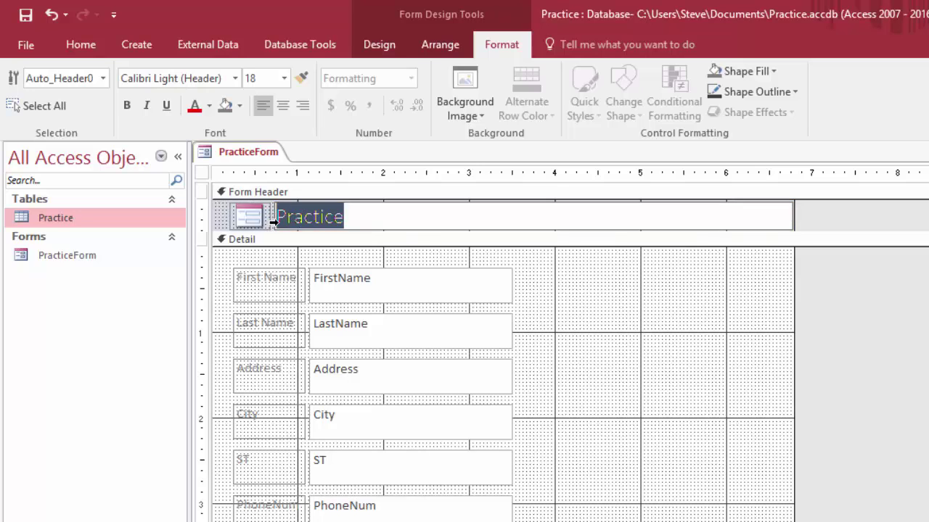
text(Contact)
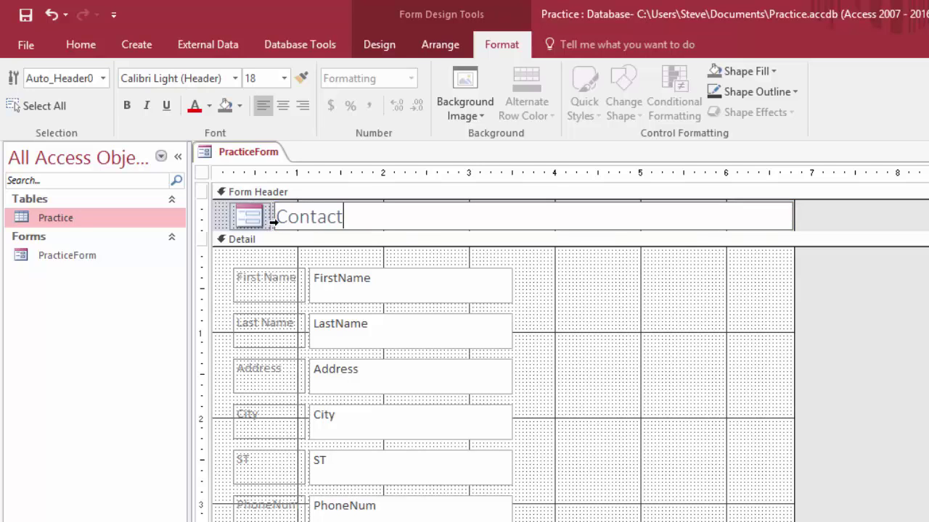
text( Details)
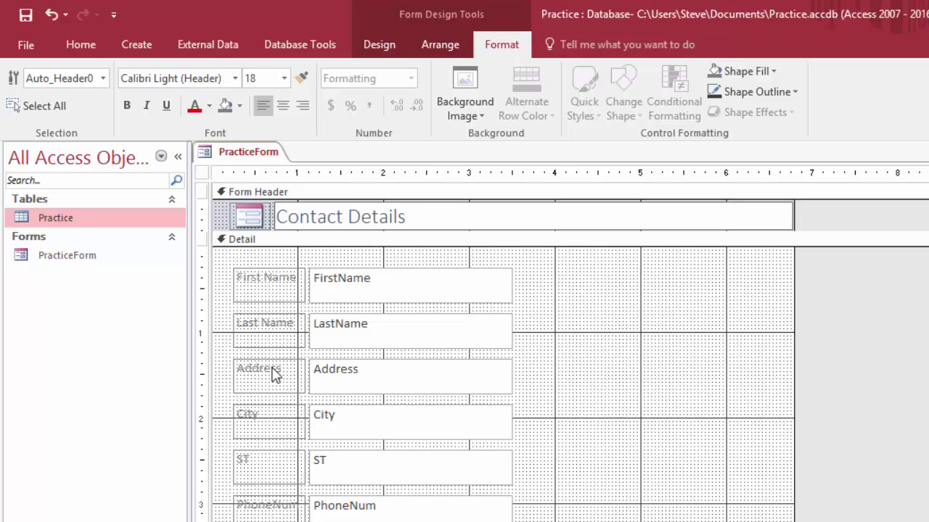
- Shorten the PhoneNum field's label to Phone and save the PracticeForm design
click(276, 505)
click(271, 503)
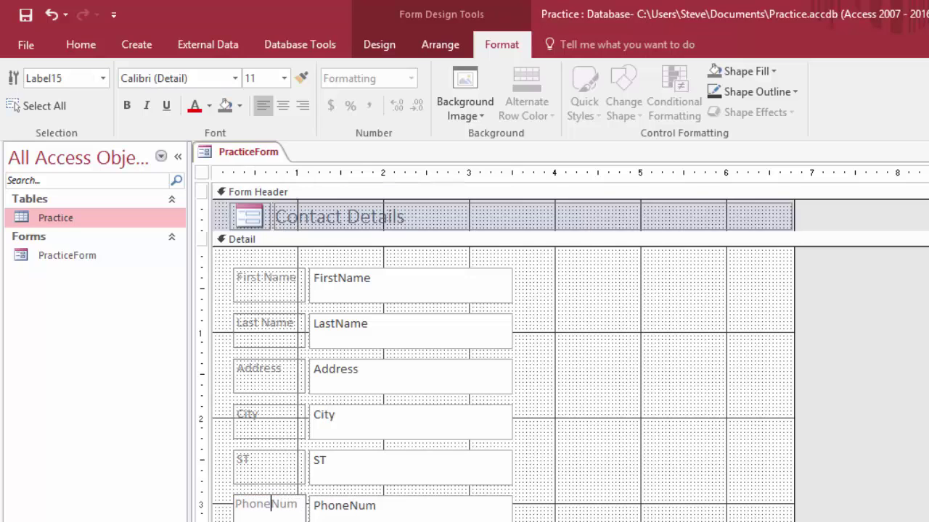
key(Delete)
key(Delete)
right_click(238, 153)
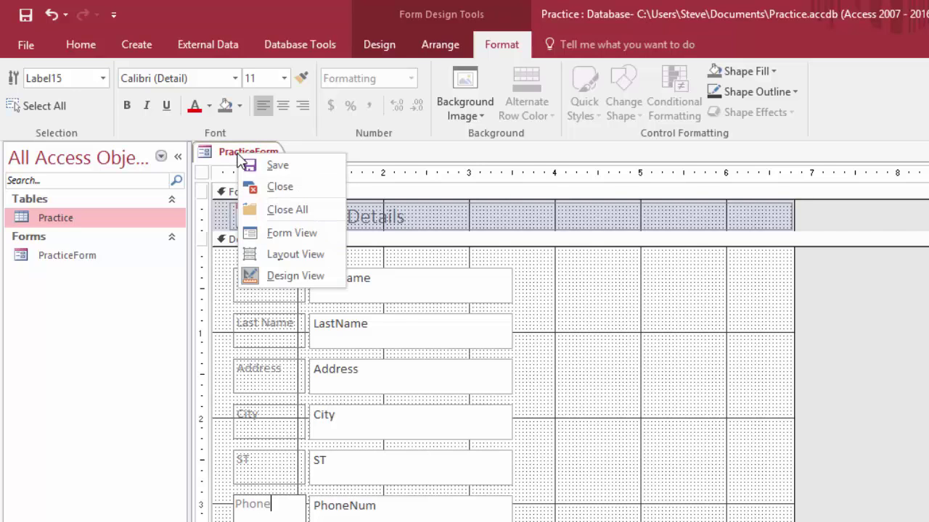
click(278, 172)
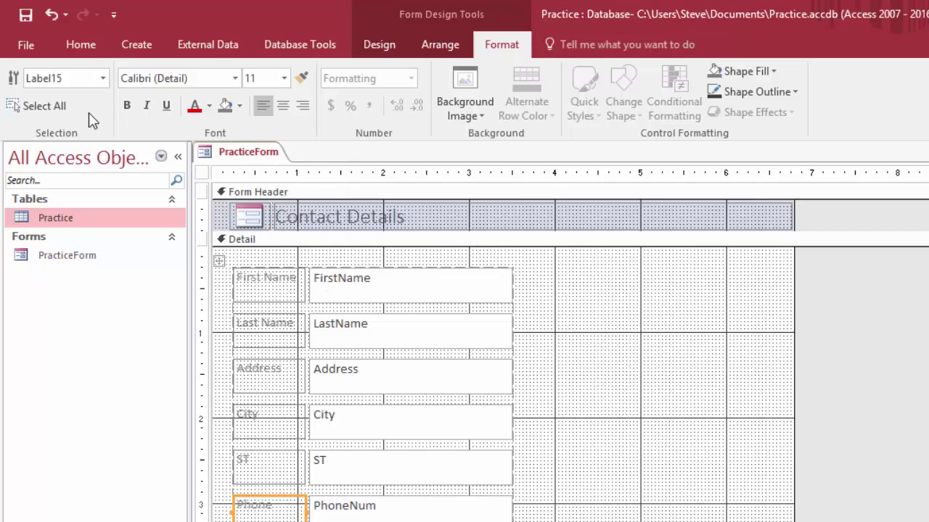
- Switch PracticeForm to Form View to check the revised layout and labels, and close the form
click(83, 48)
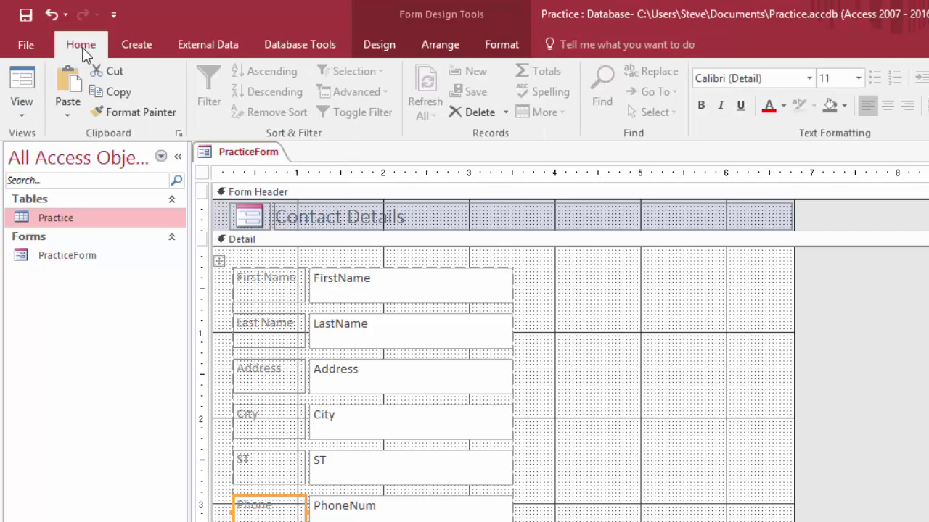
click(22, 82)
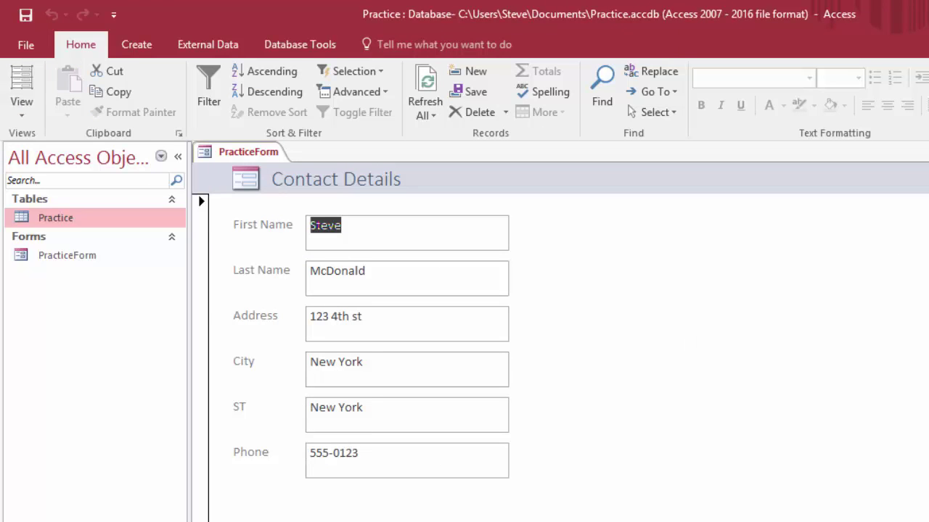
key(ctrl+w)
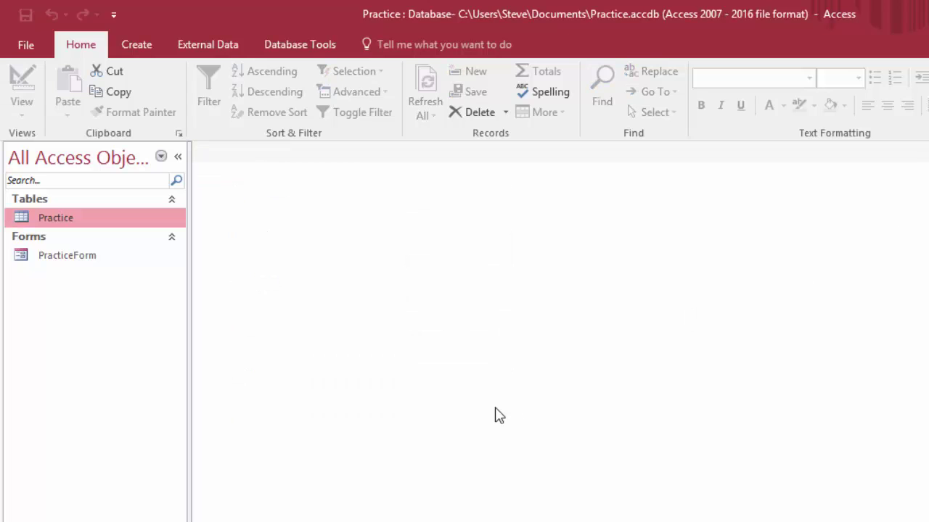